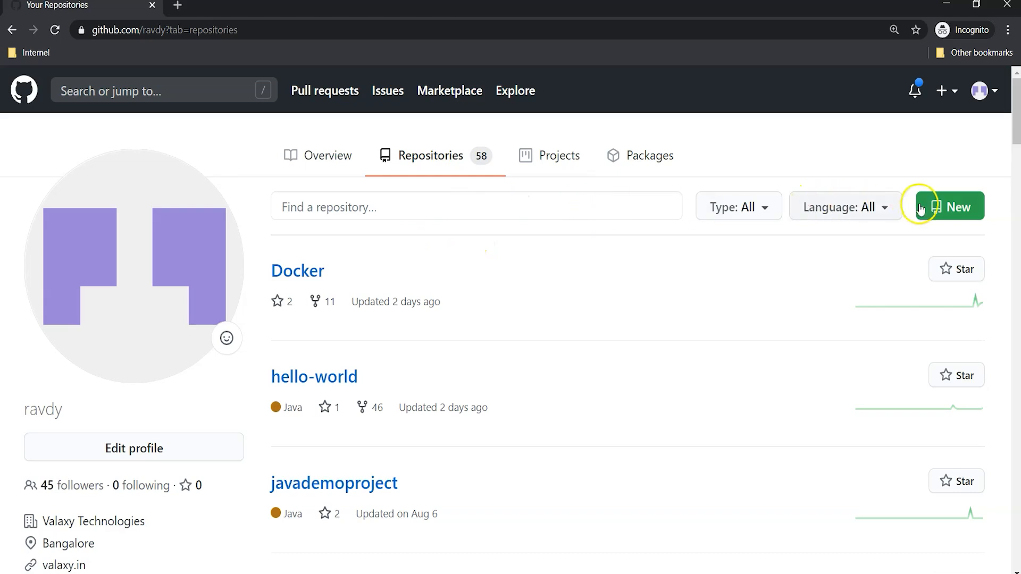
left_click(956, 96)
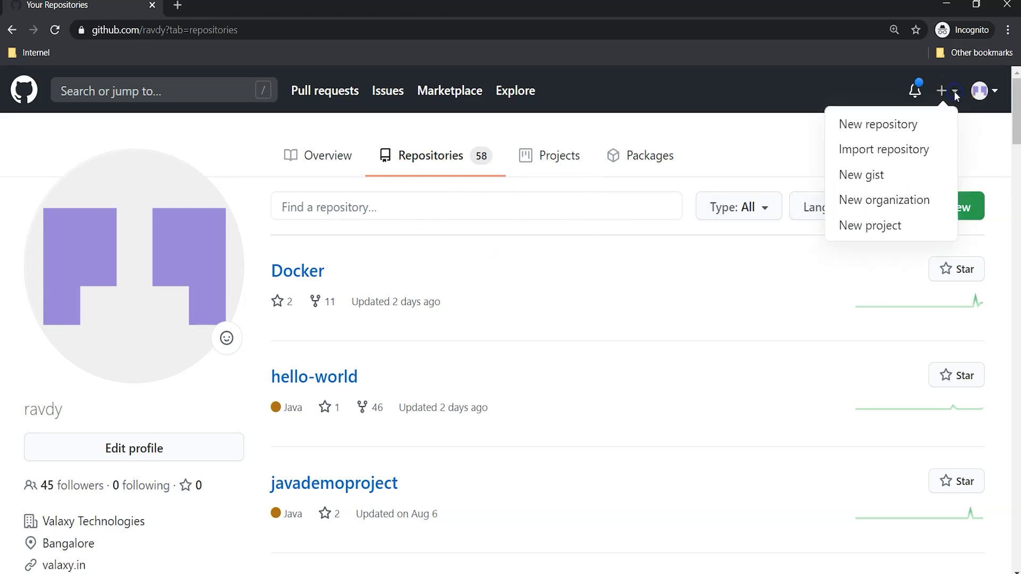
left_click(990, 157)
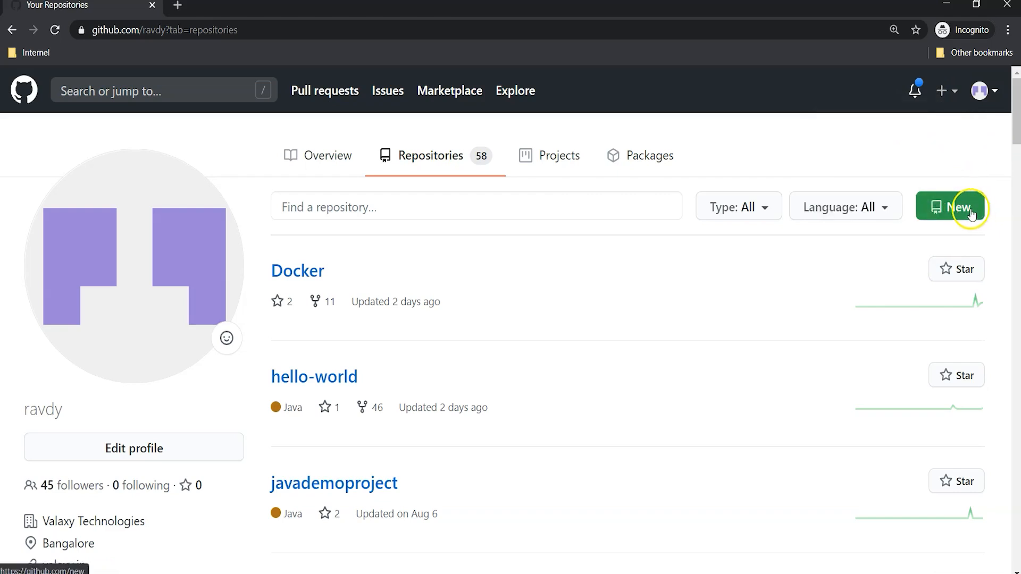
left_click(981, 91)
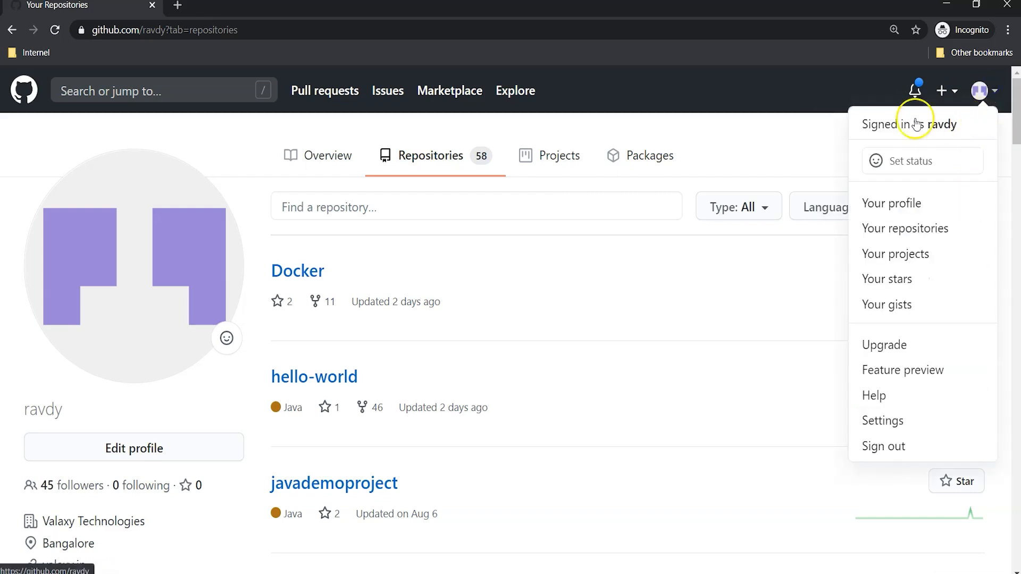
left_click(734, 125)
Step: Start a new repository and name it vtgitrepo
left_click(936, 207)
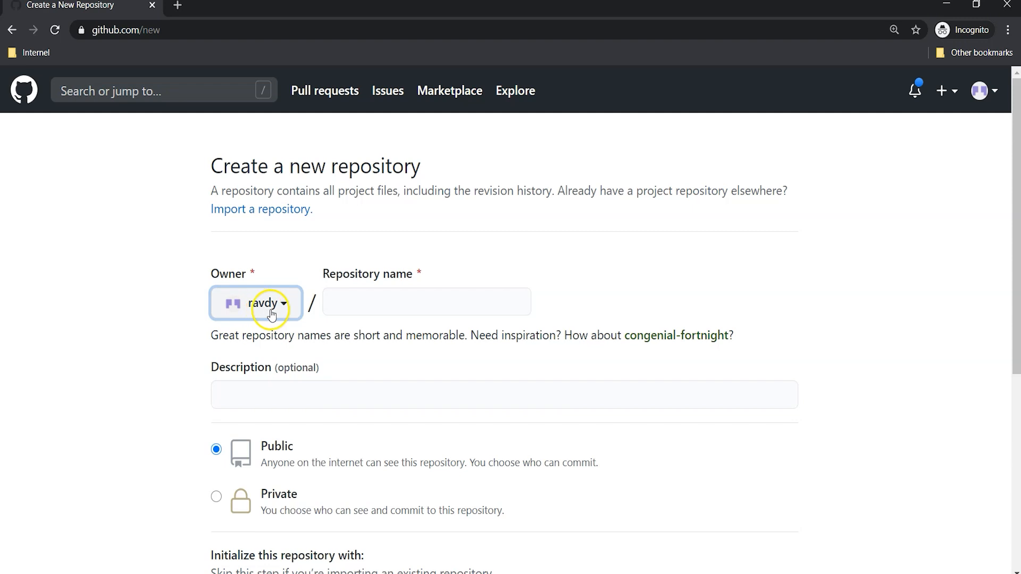
left_click(350, 313)
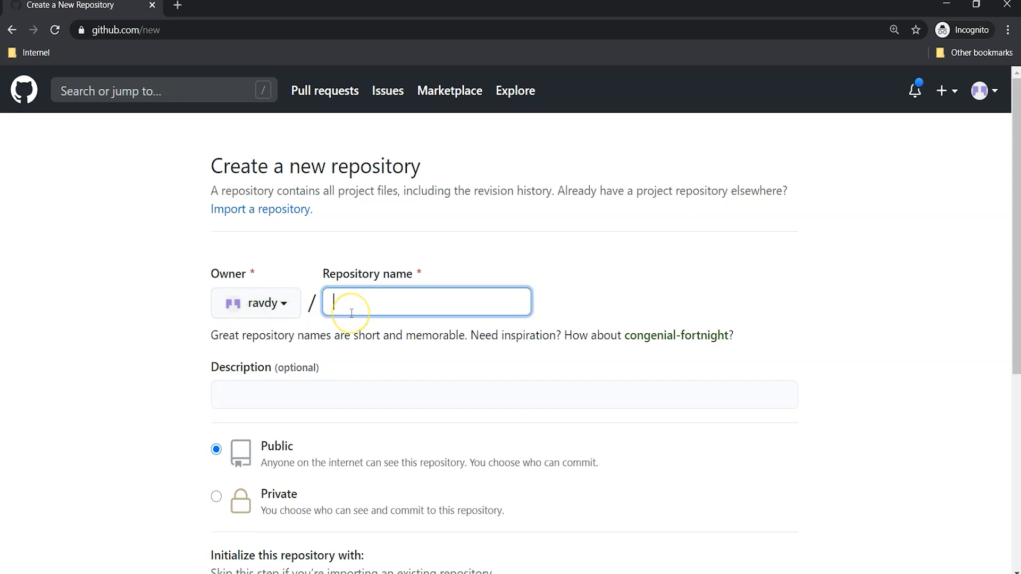
type("vt")
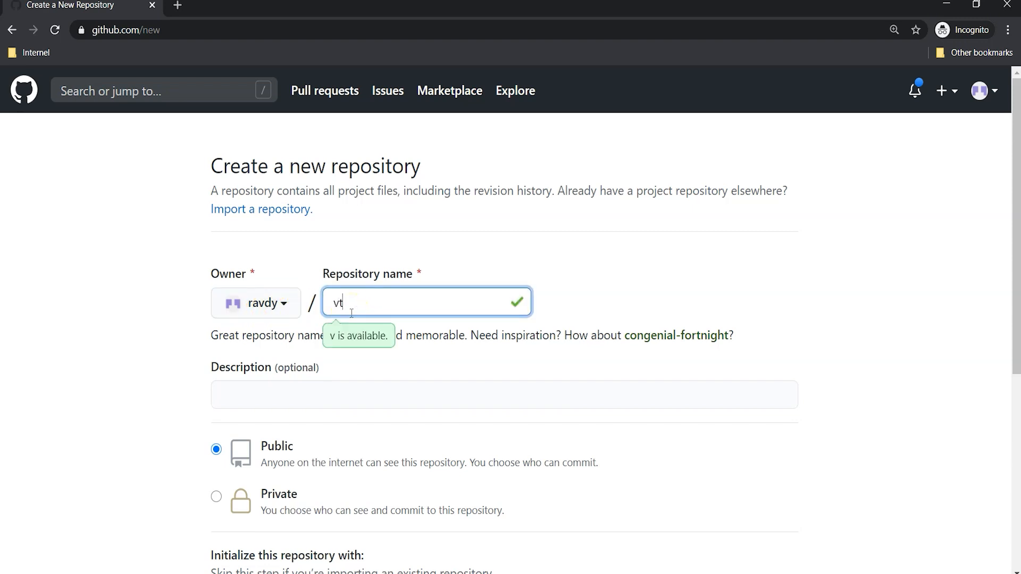
type("gitrepo")
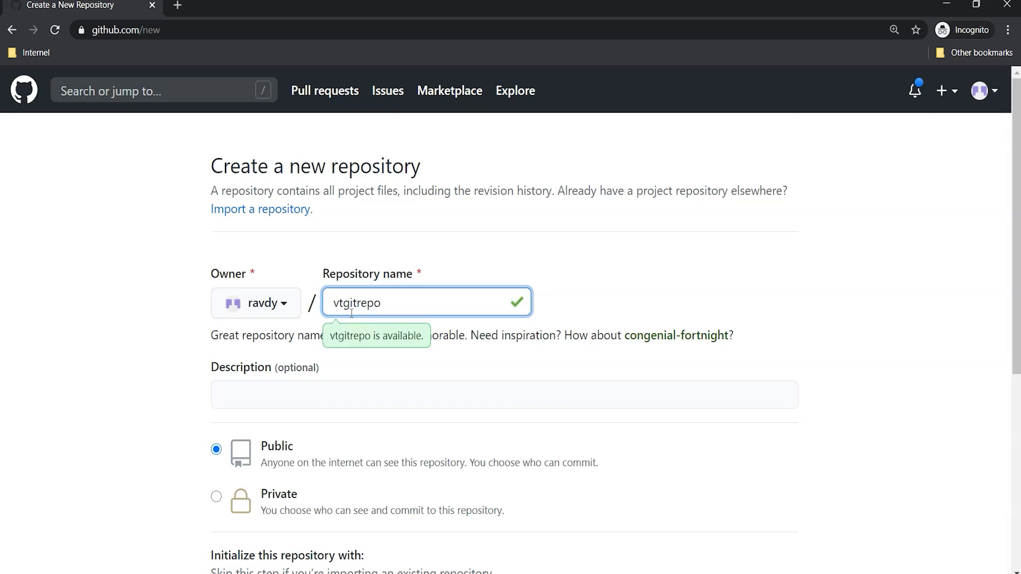
left_click(389, 304)
left_click_drag(335, 303, 419, 295)
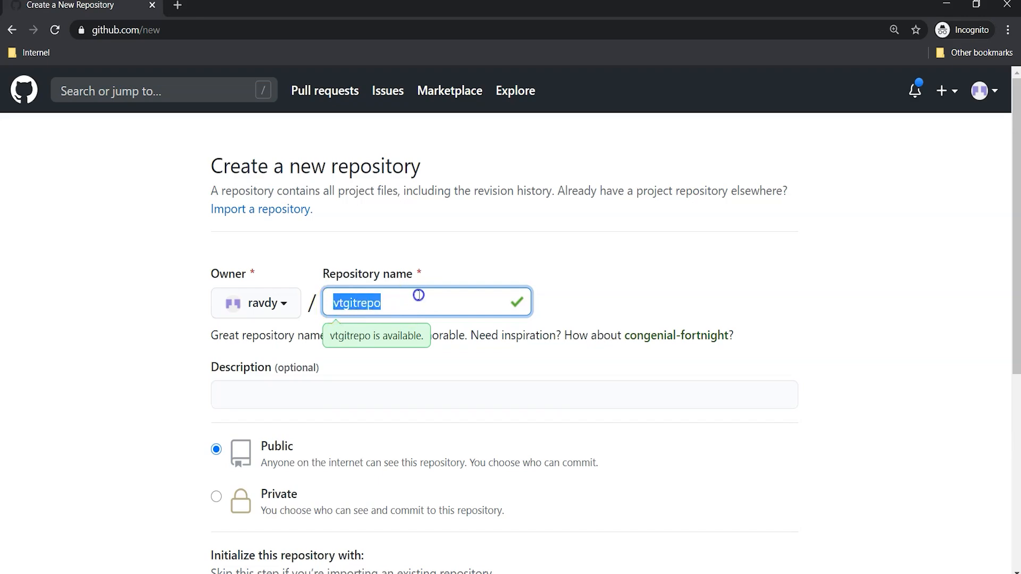
left_click(668, 284)
Step: Examine the optional description field and compare the explanations of the Public and Private visibility options
scroll(566, 280, "down", 3)
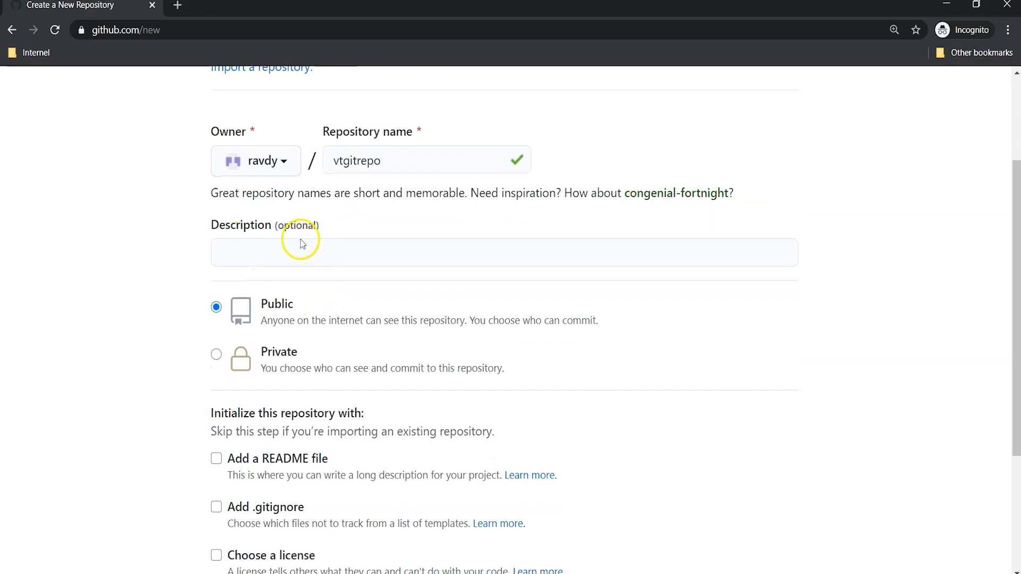
left_click(277, 250)
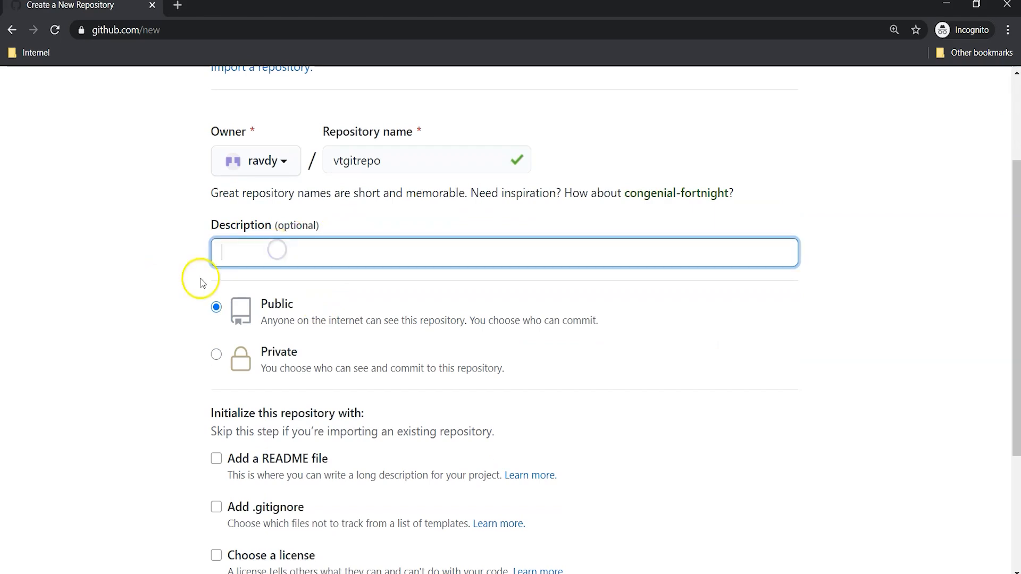
left_click(125, 349)
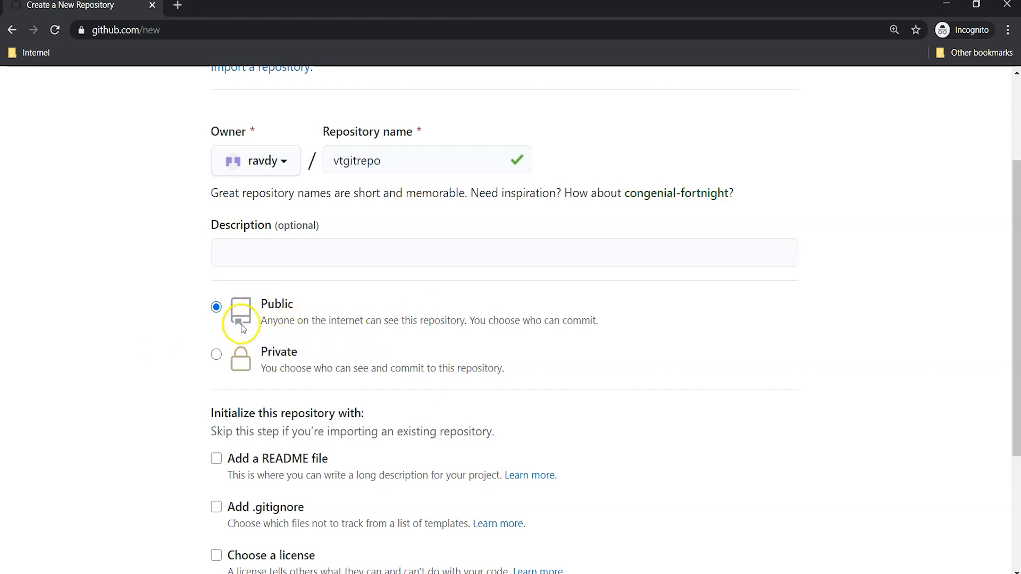
left_click_drag(261, 321, 596, 320)
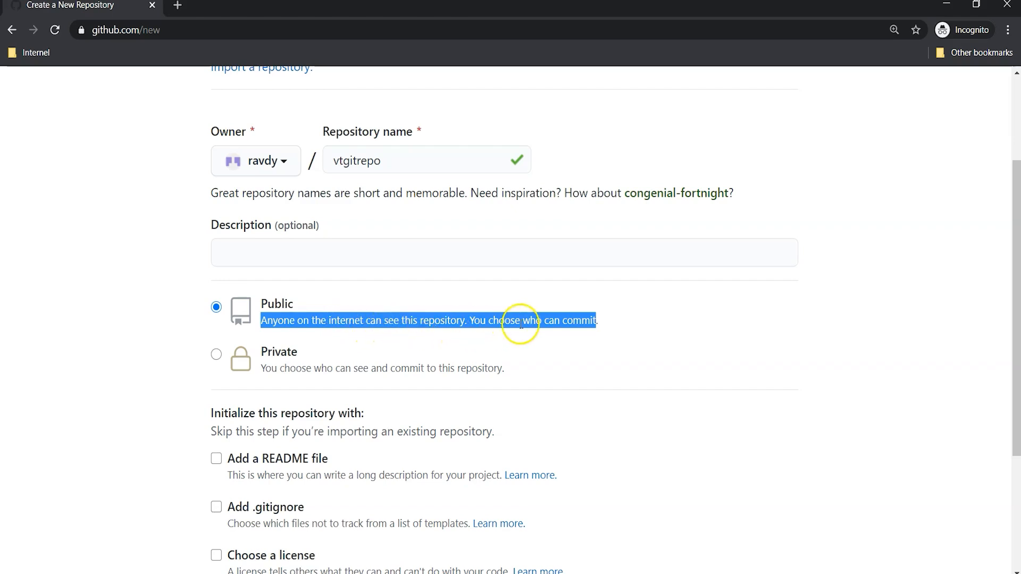
left_click(617, 329)
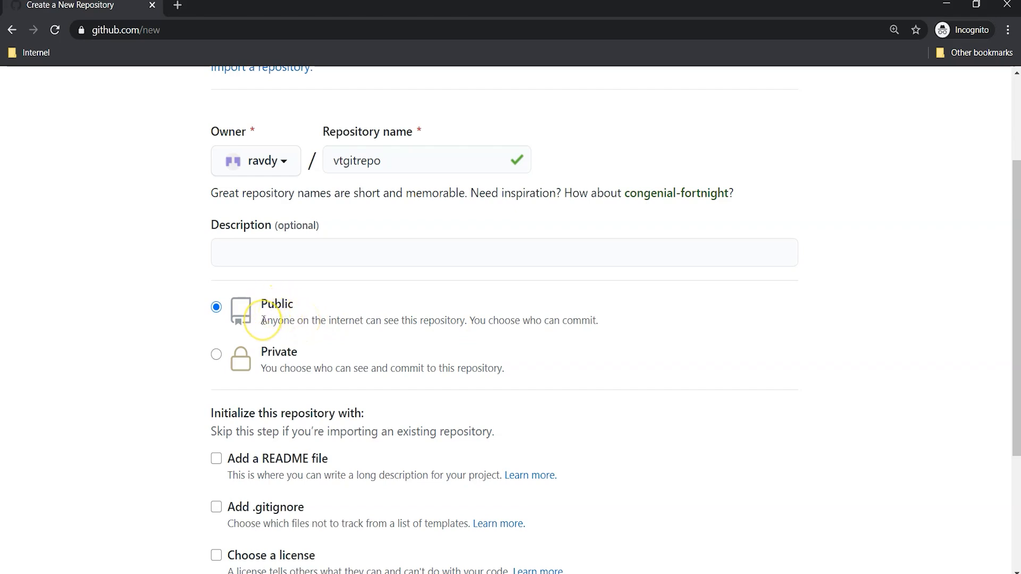
left_click(284, 321)
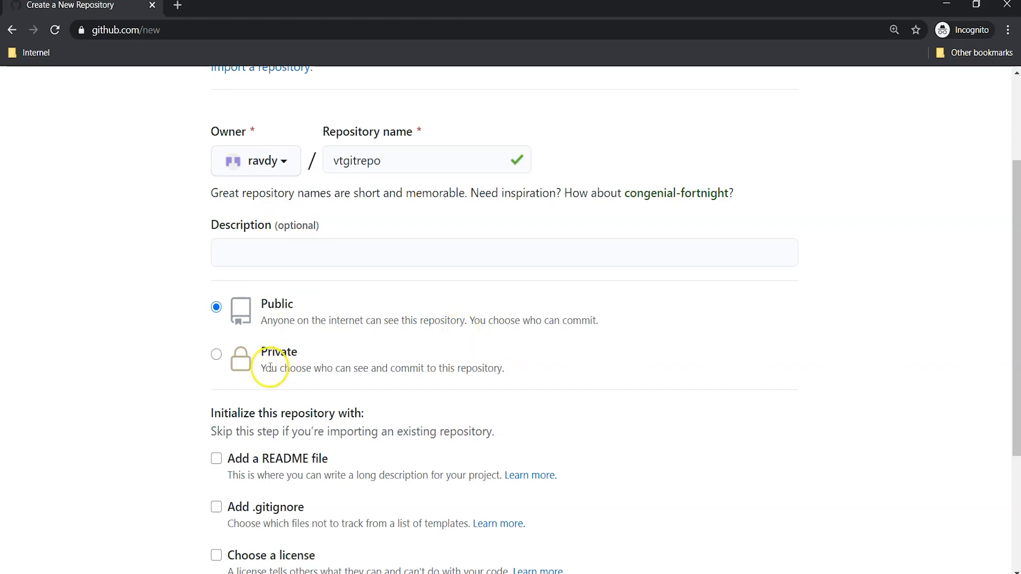
left_click_drag(265, 373, 506, 367)
left_click(344, 366)
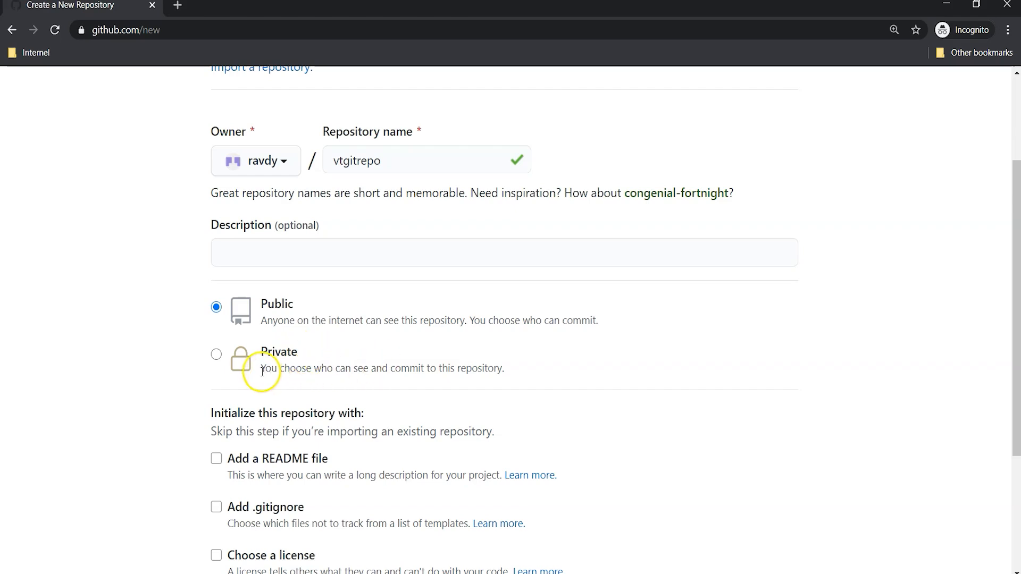
left_click_drag(262, 372, 506, 372)
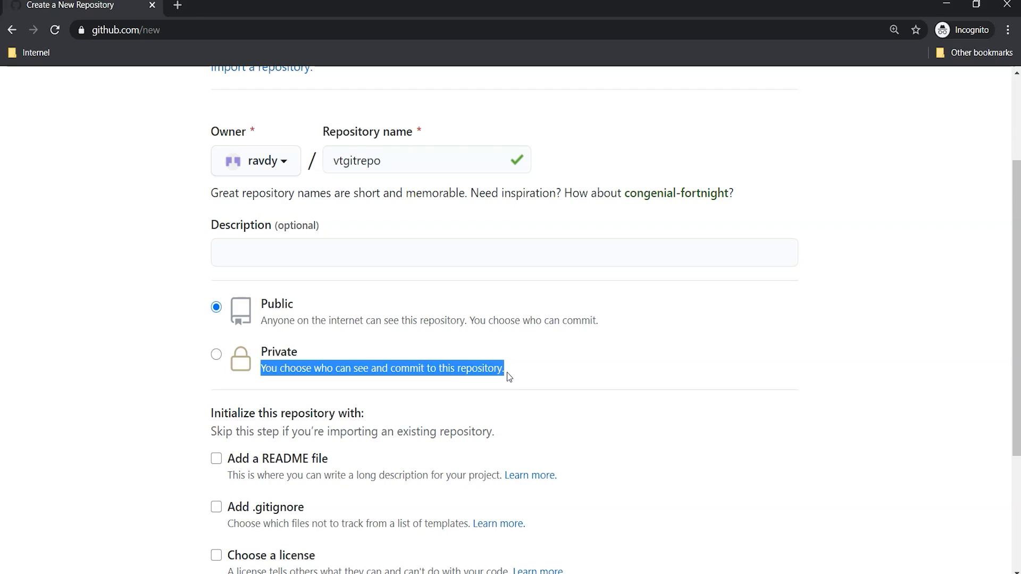
left_click(272, 316)
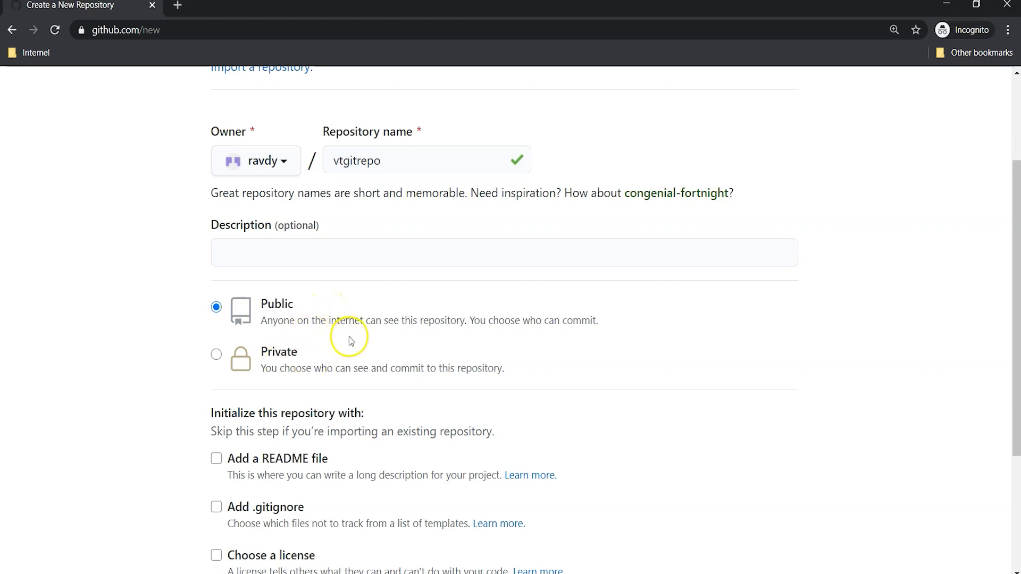
Step: Choose to initialize the repository with a README file and create it as a public repository
scroll(361, 276, "down", 3)
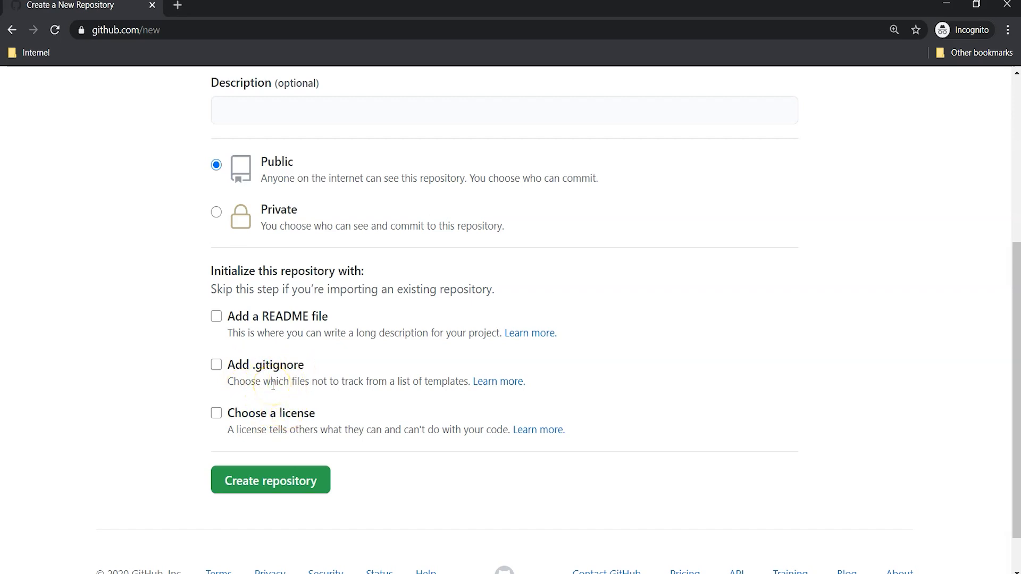
left_click_drag(227, 316, 332, 312)
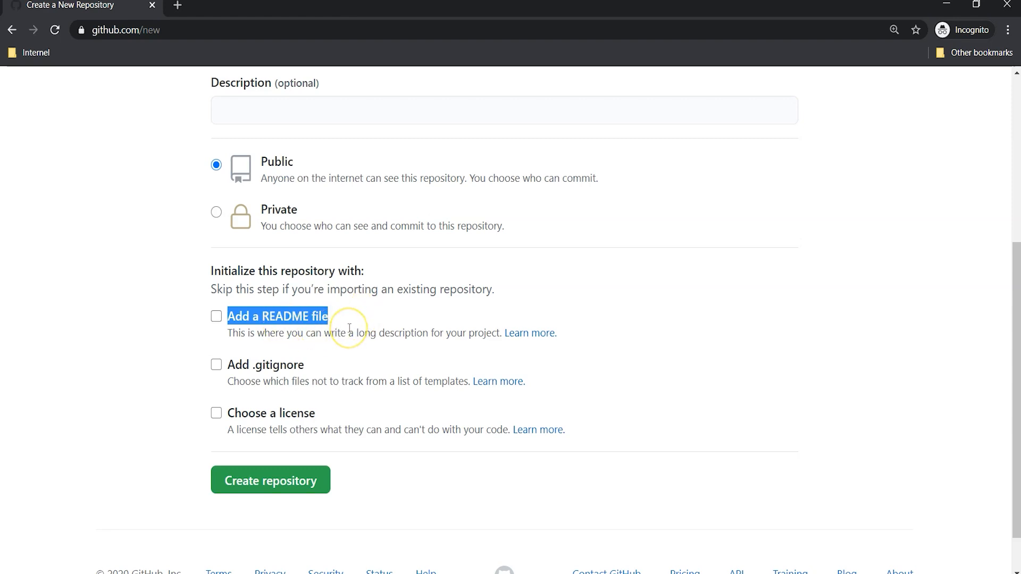
scroll(350, 328, "up", 3)
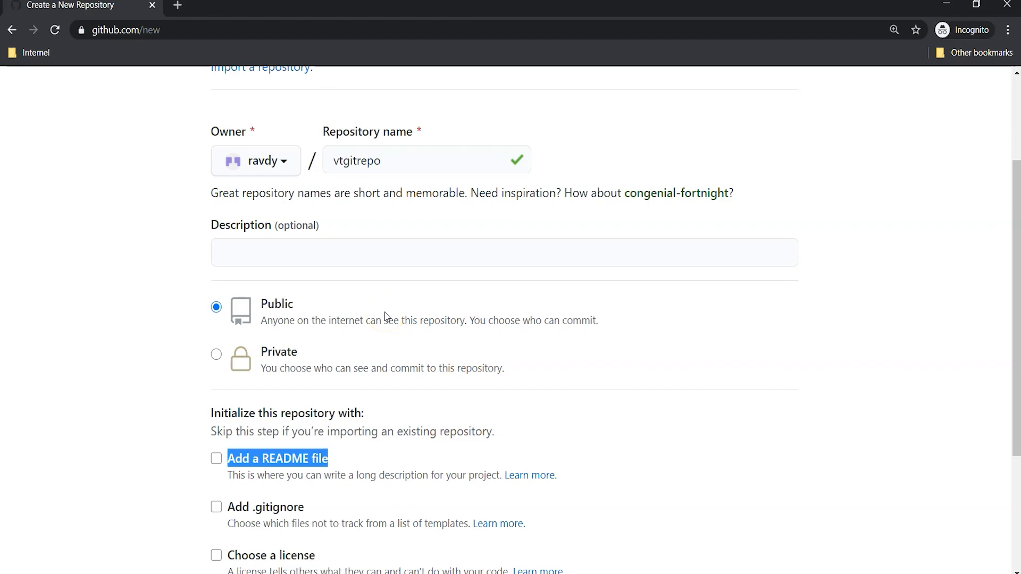
scroll(386, 318, "down", 1)
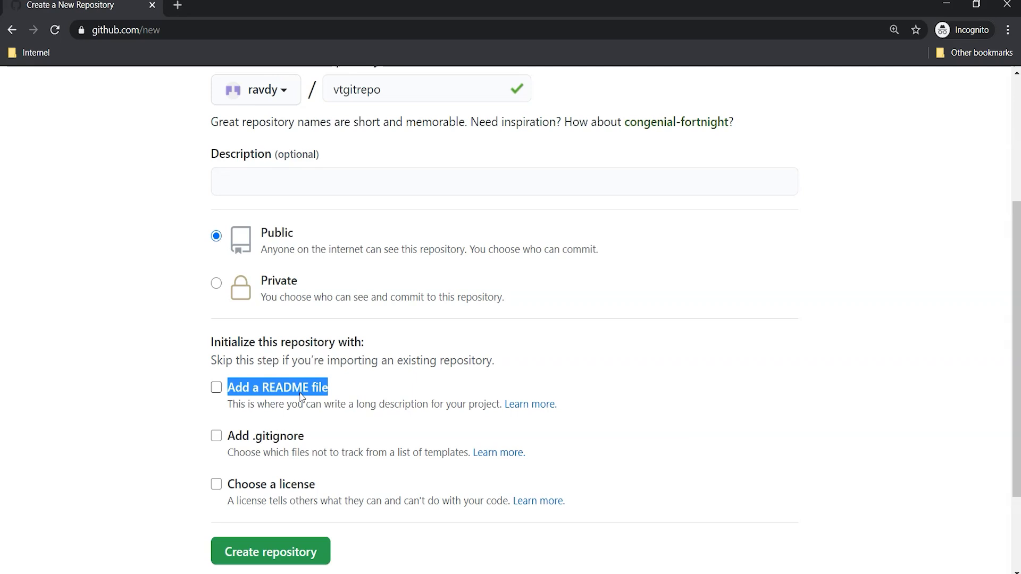
left_click(264, 390)
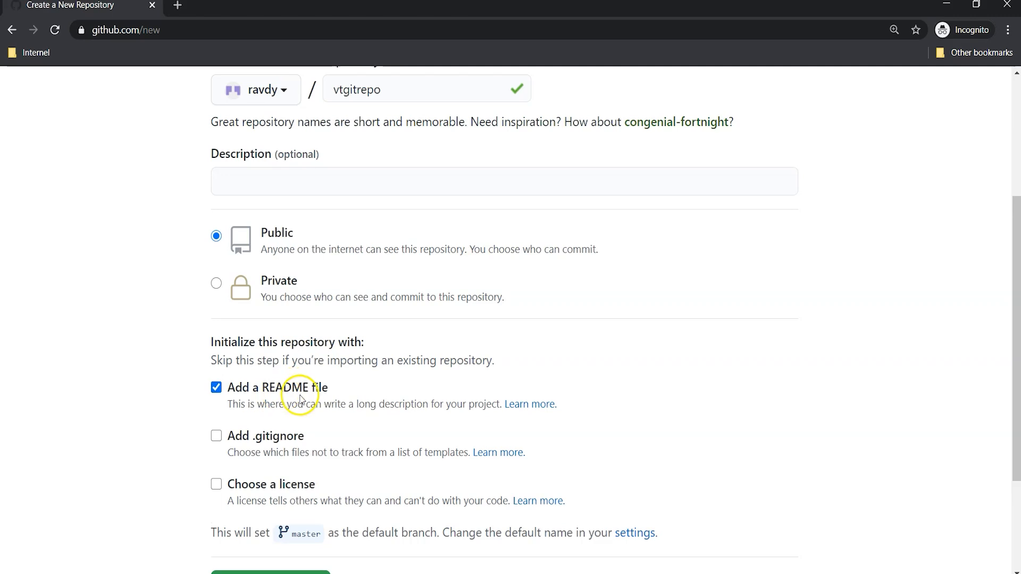
scroll(301, 394, "down", 1)
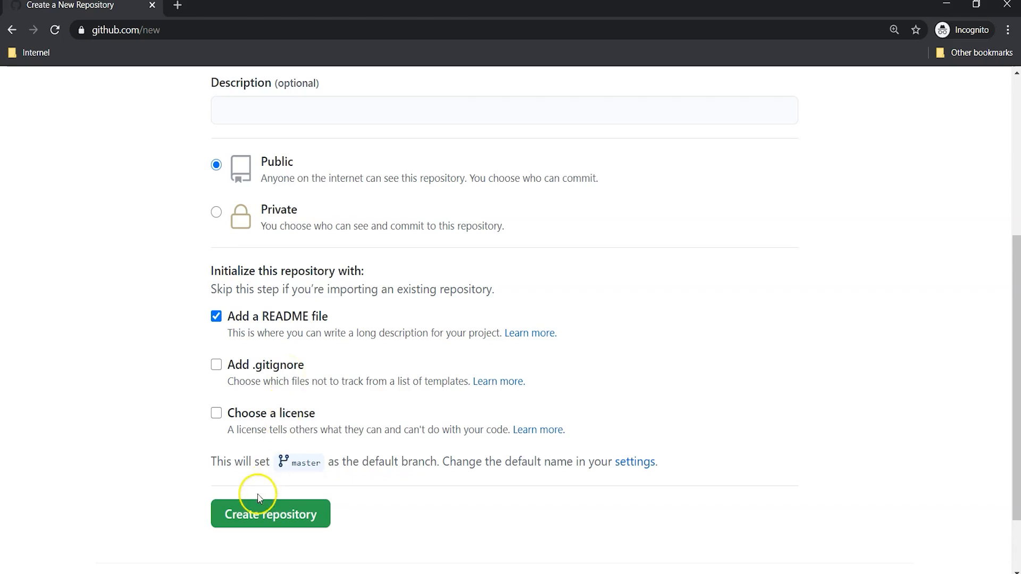
left_click(287, 527)
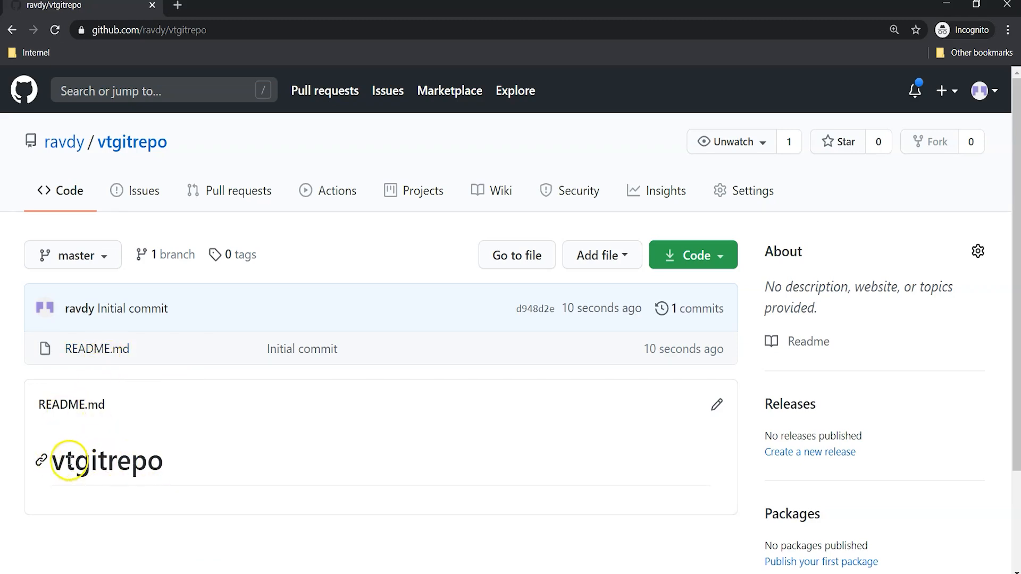
Step: Inspect the new repository's README heading and its list of branches
left_click_drag(43, 460, 190, 462)
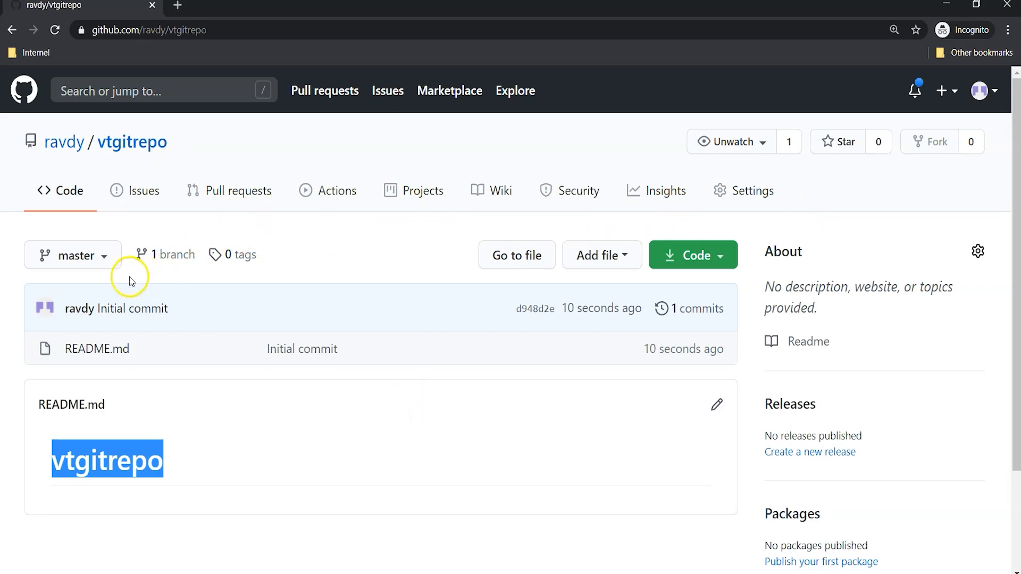
left_click(89, 258)
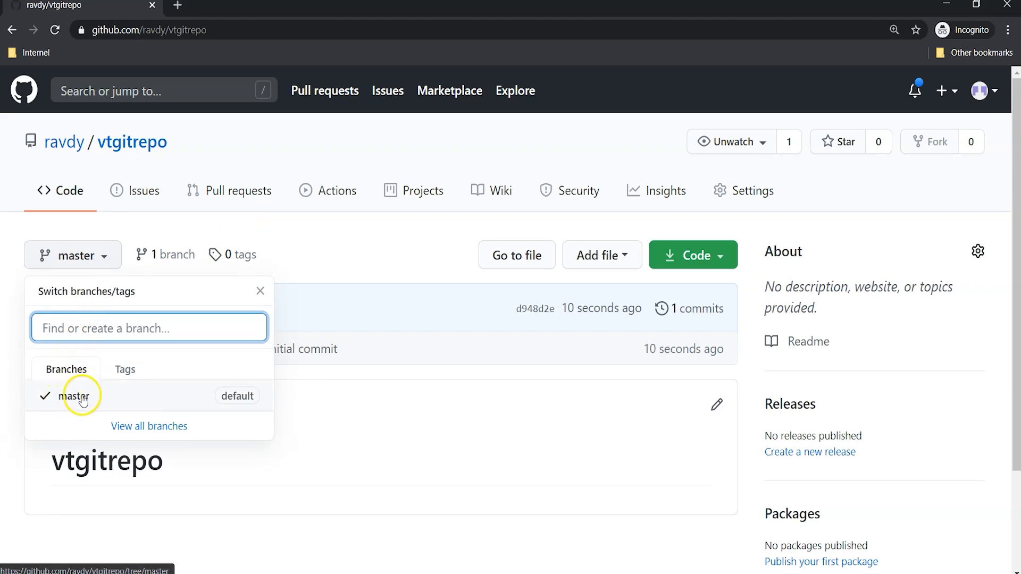
left_click(321, 254)
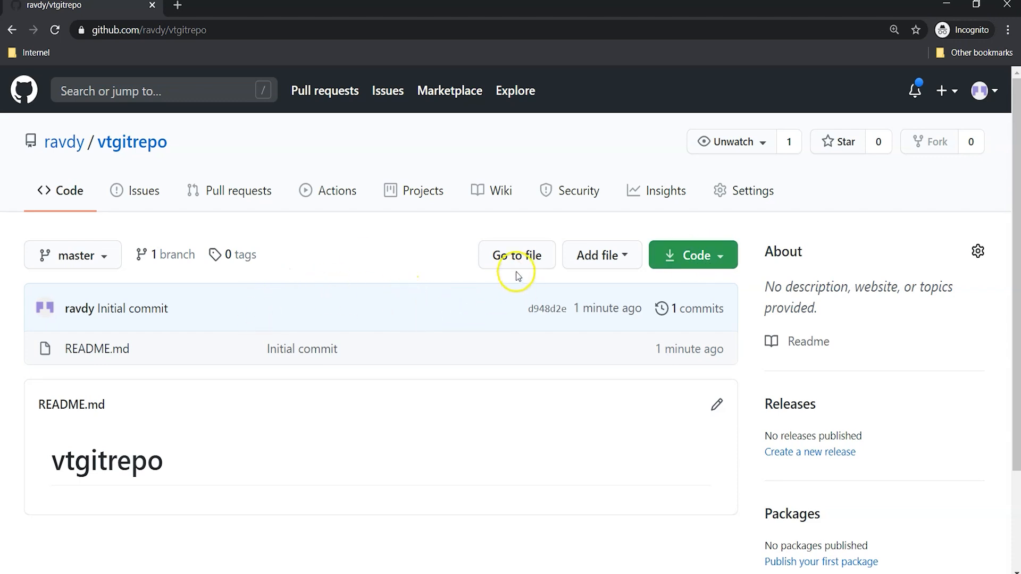
Step: Review the repository's clone options, switching from HTTPS to SSH and back to HTTPS
left_click(724, 258)
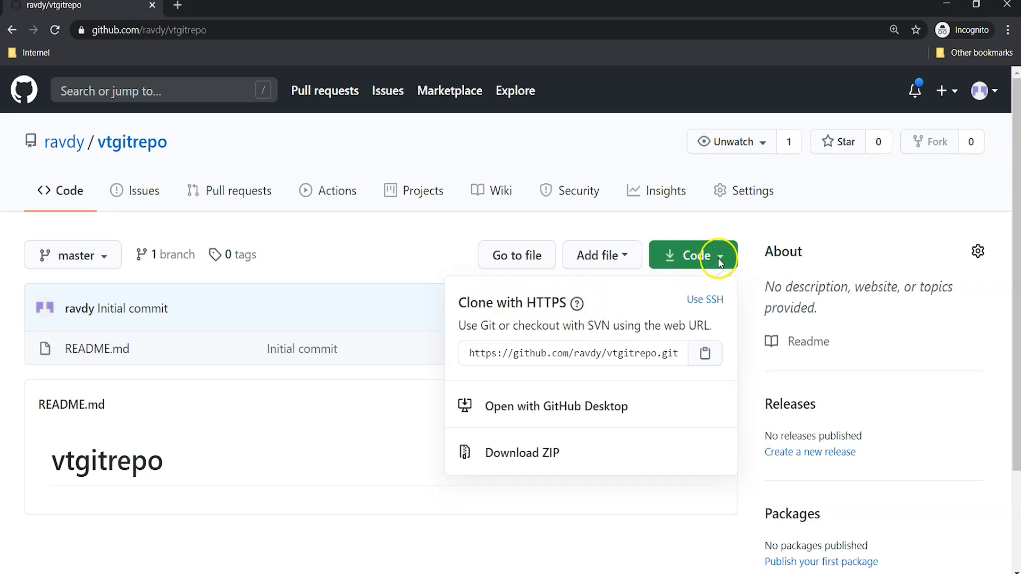
left_click(508, 353)
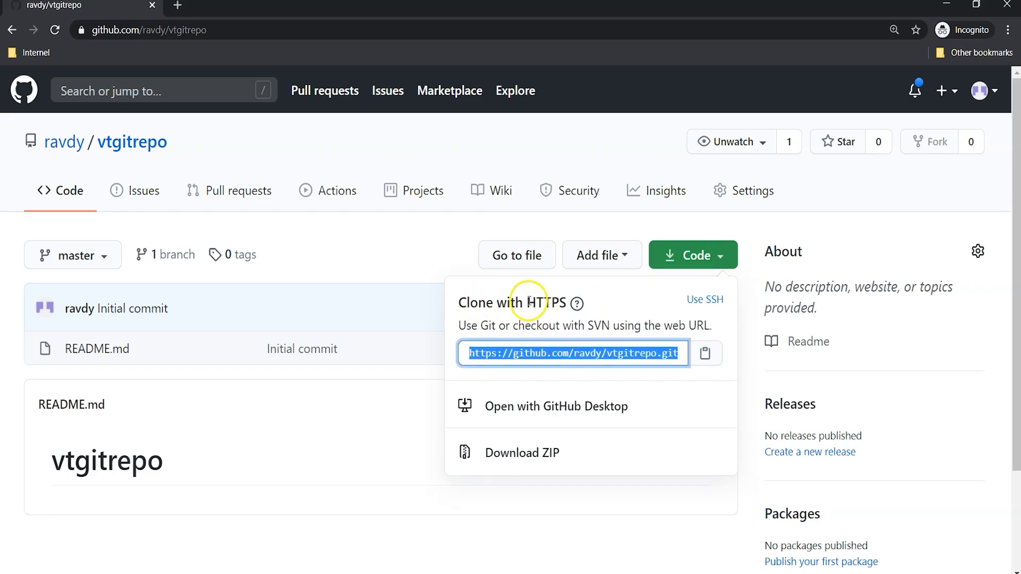
left_click_drag(527, 302, 569, 303)
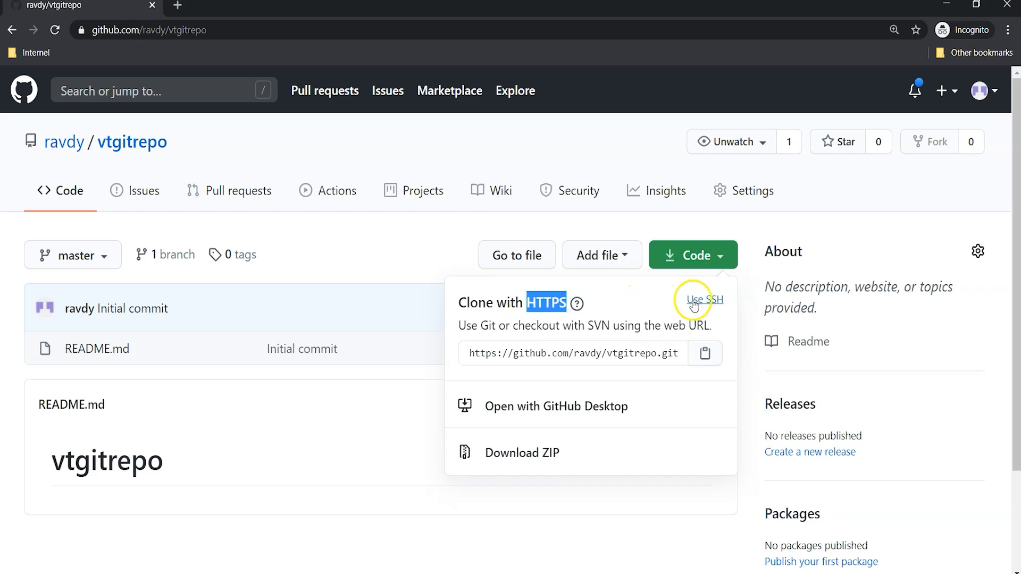
left_click(700, 301)
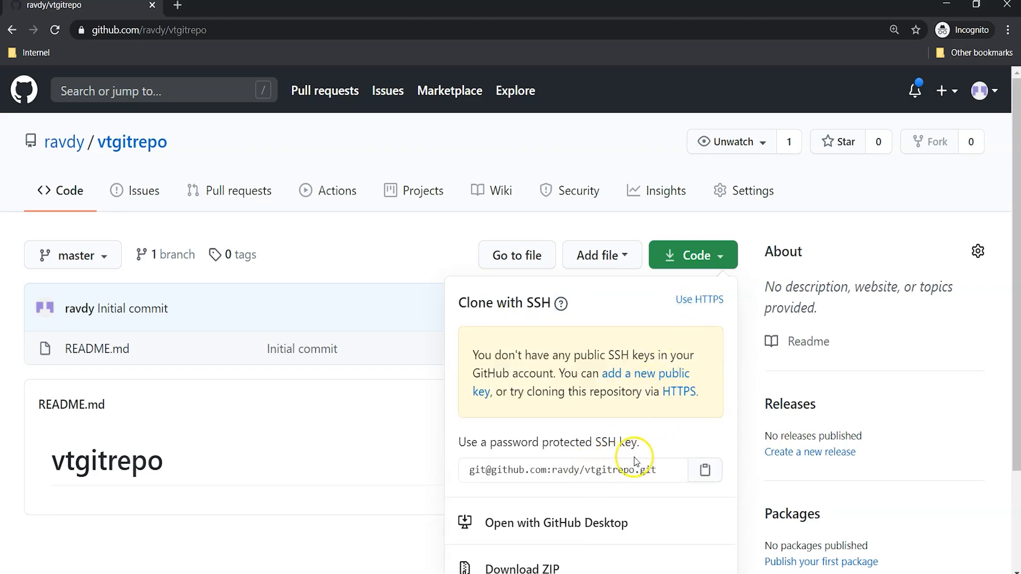
double_click(700, 301)
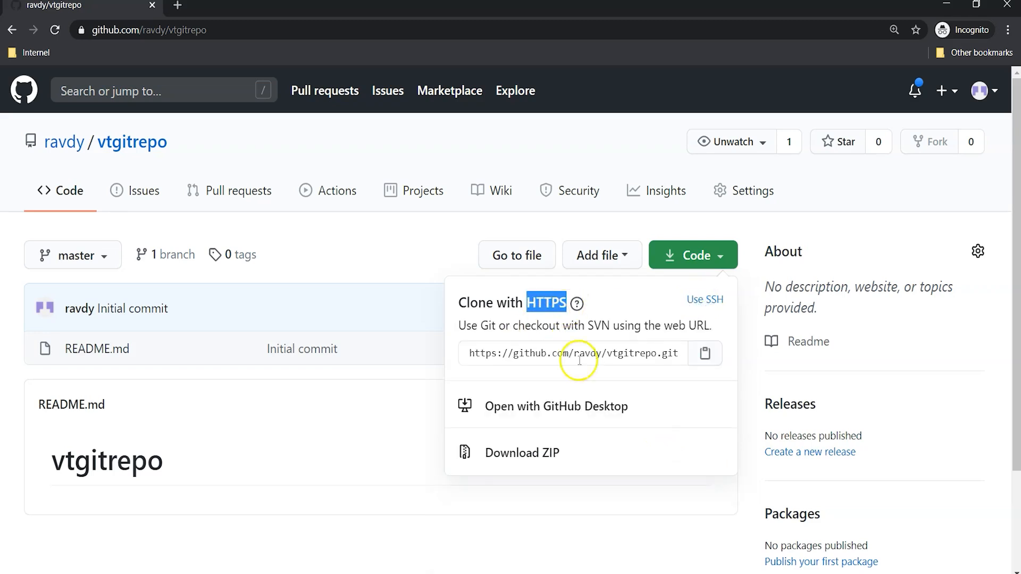
Step: Copy the repository's HTTPS clone URL and dismiss the clone options
left_click(702, 354)
left_click(694, 352)
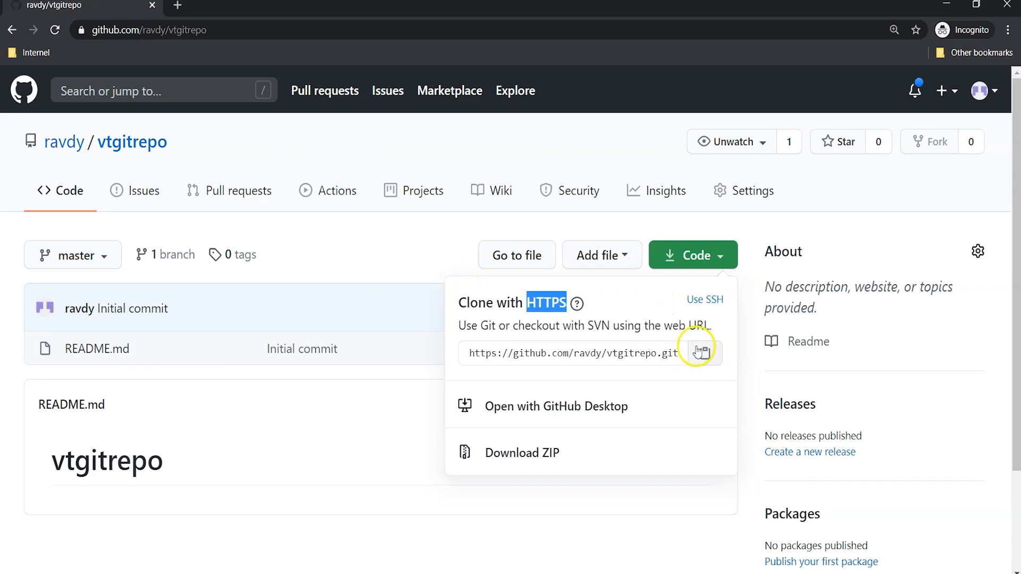
left_click(359, 254)
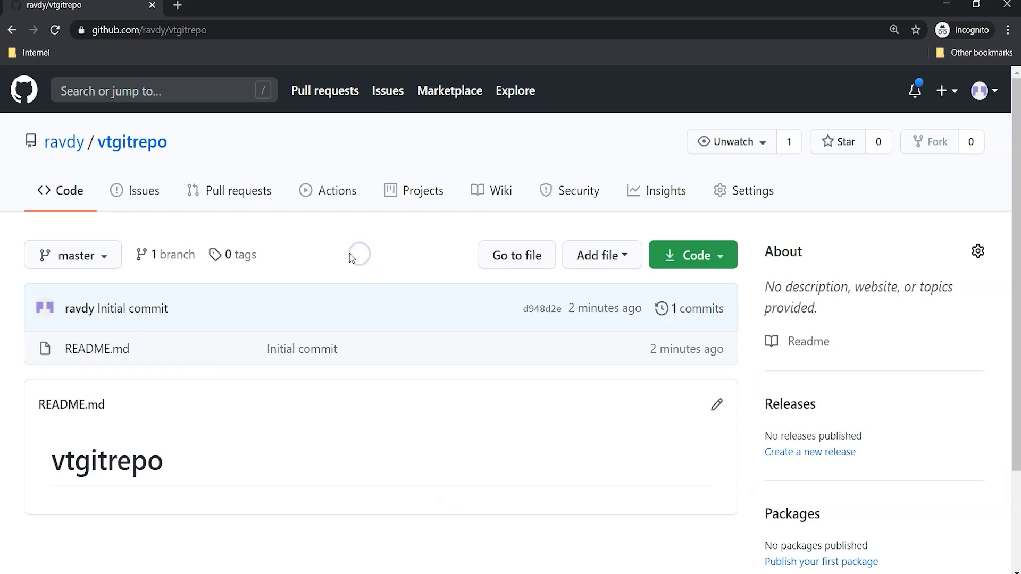
Step: View the repository's issues and pull requests pages
left_click(142, 198)
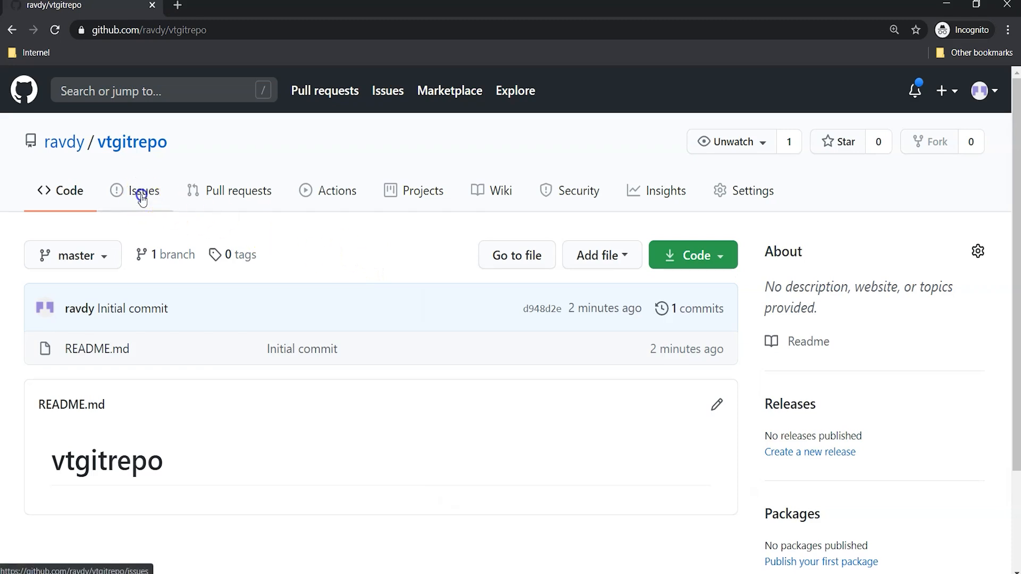
left_click(240, 193)
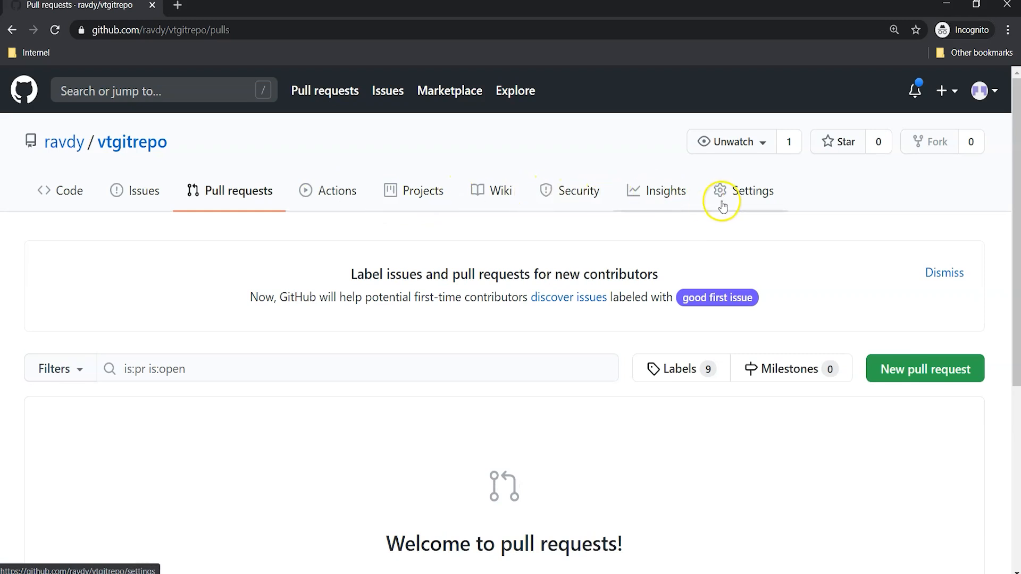
Step: Review the options and categories in the repository's settings, and return to its code page
left_click(741, 198)
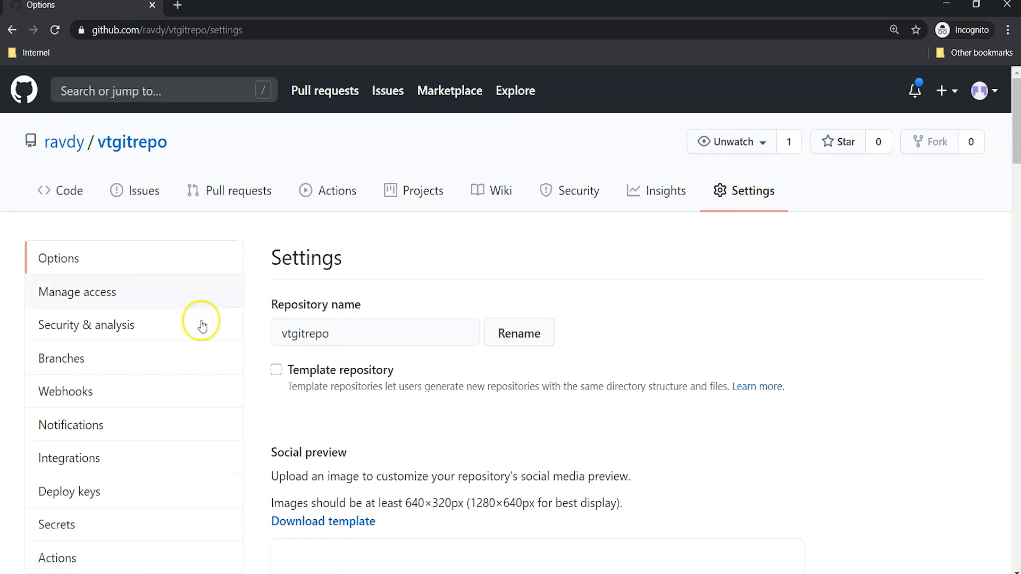
scroll(164, 437, "down", 3)
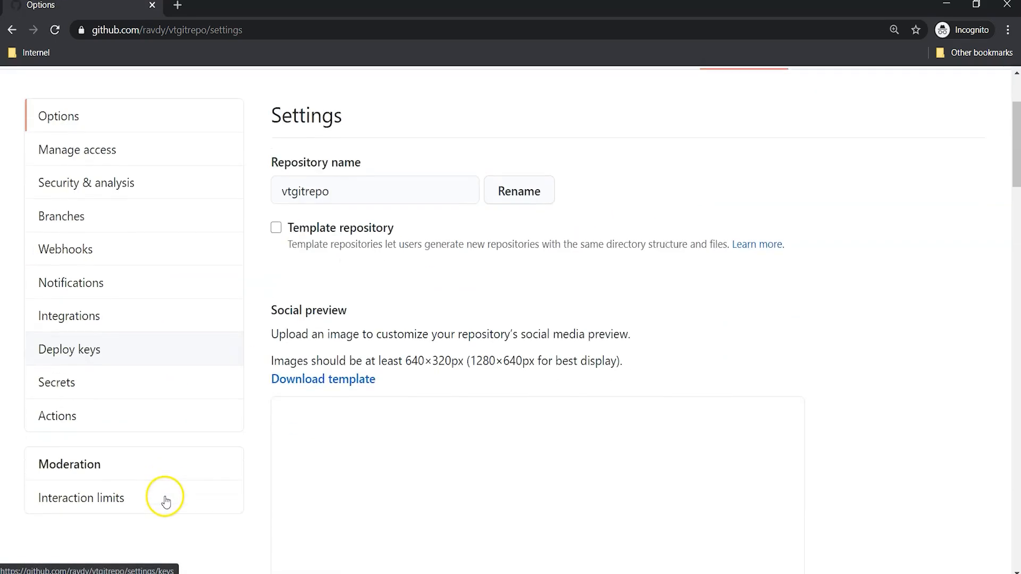
scroll(164, 488, "up", 3)
scroll(193, 298, "down", 3)
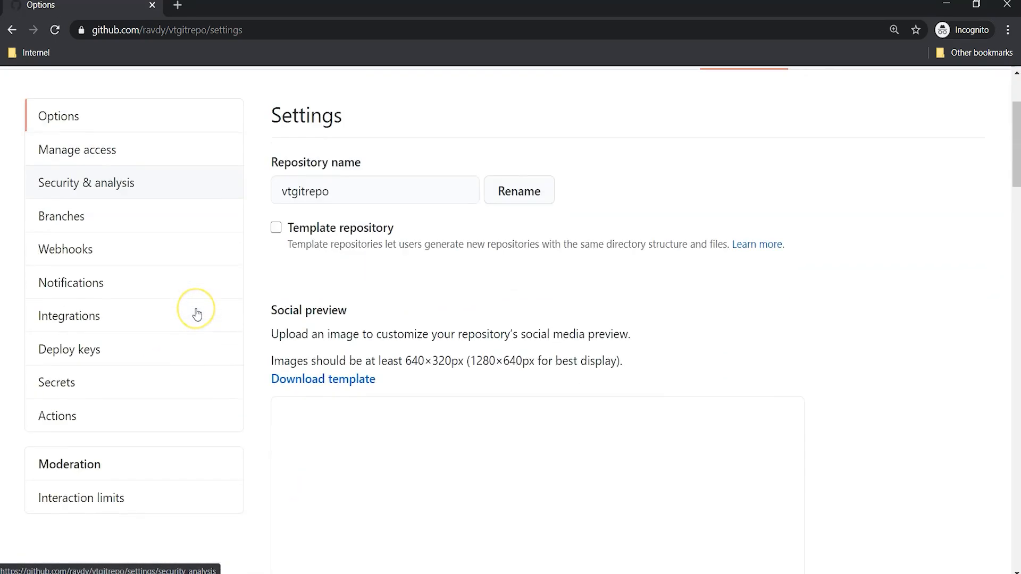
scroll(196, 312, "up", 3)
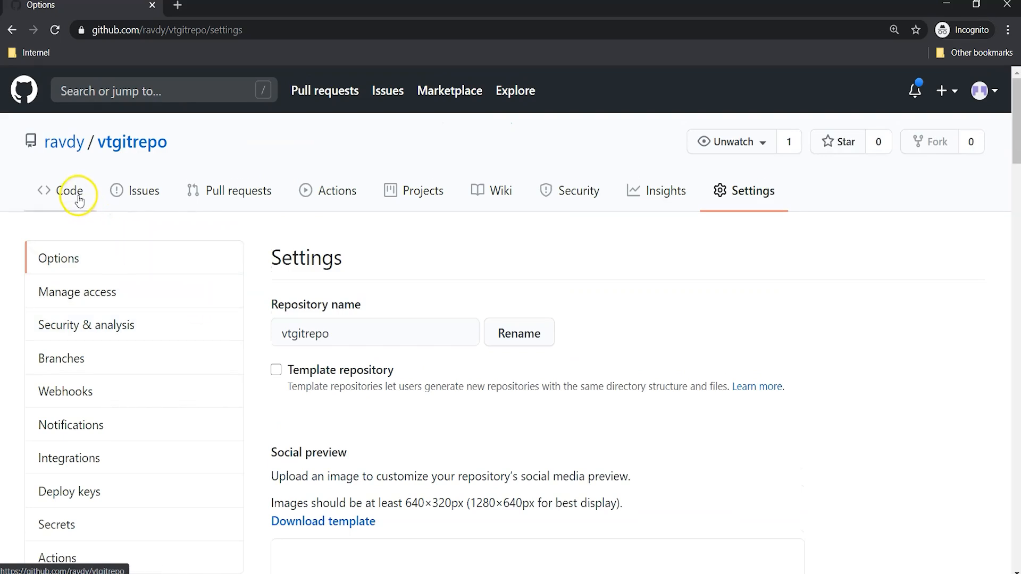
left_click(79, 199)
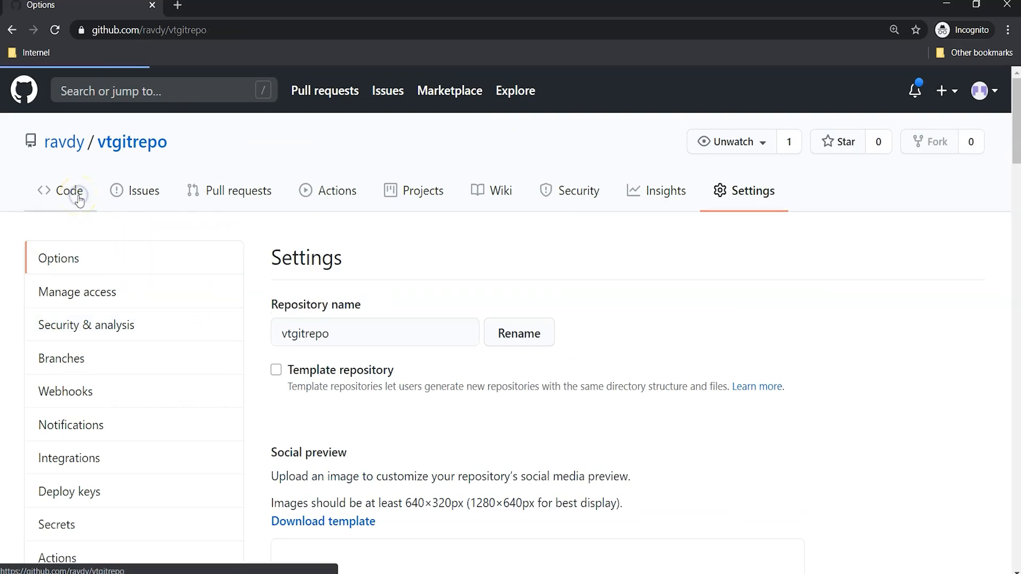